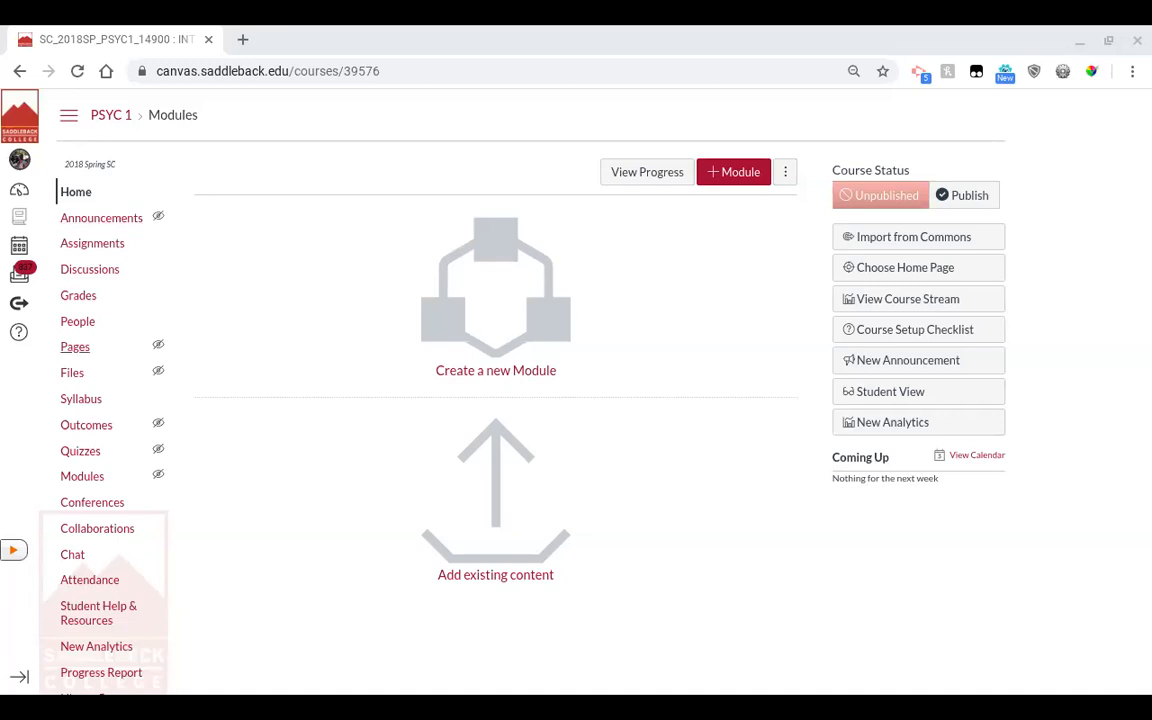
# - Create a new course page titled "Homepage"
pyautogui.click(75, 347)
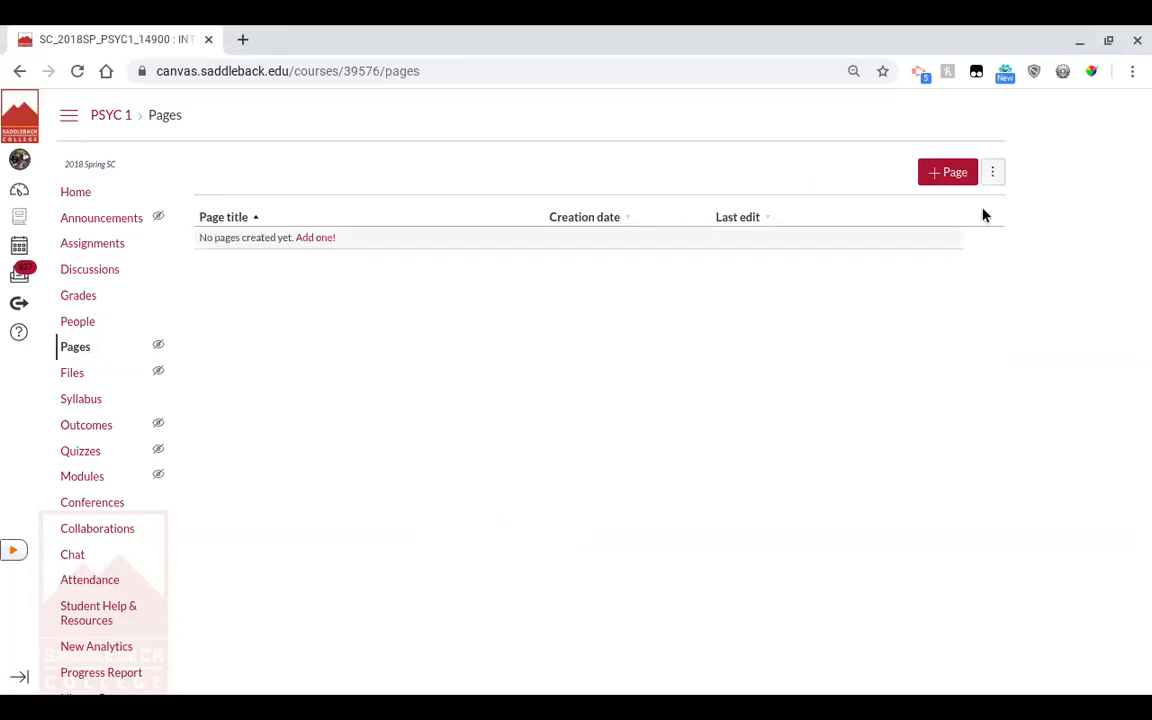
pyautogui.click(939, 175)
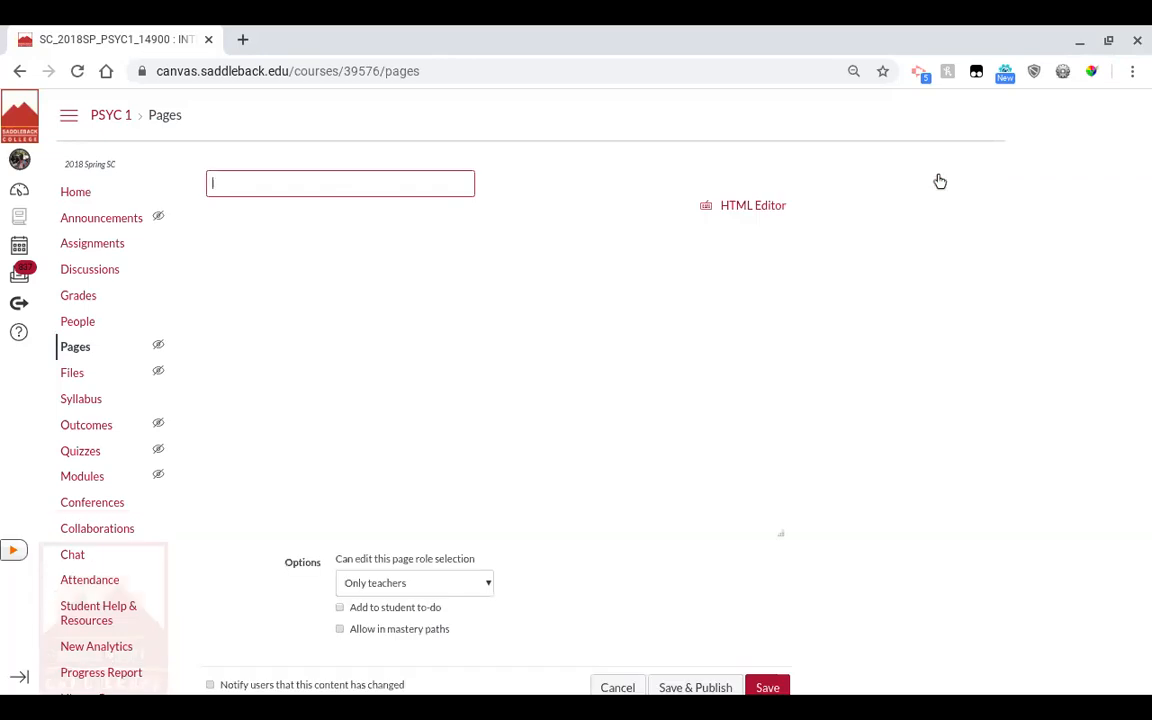
pyautogui.write('Homepa')
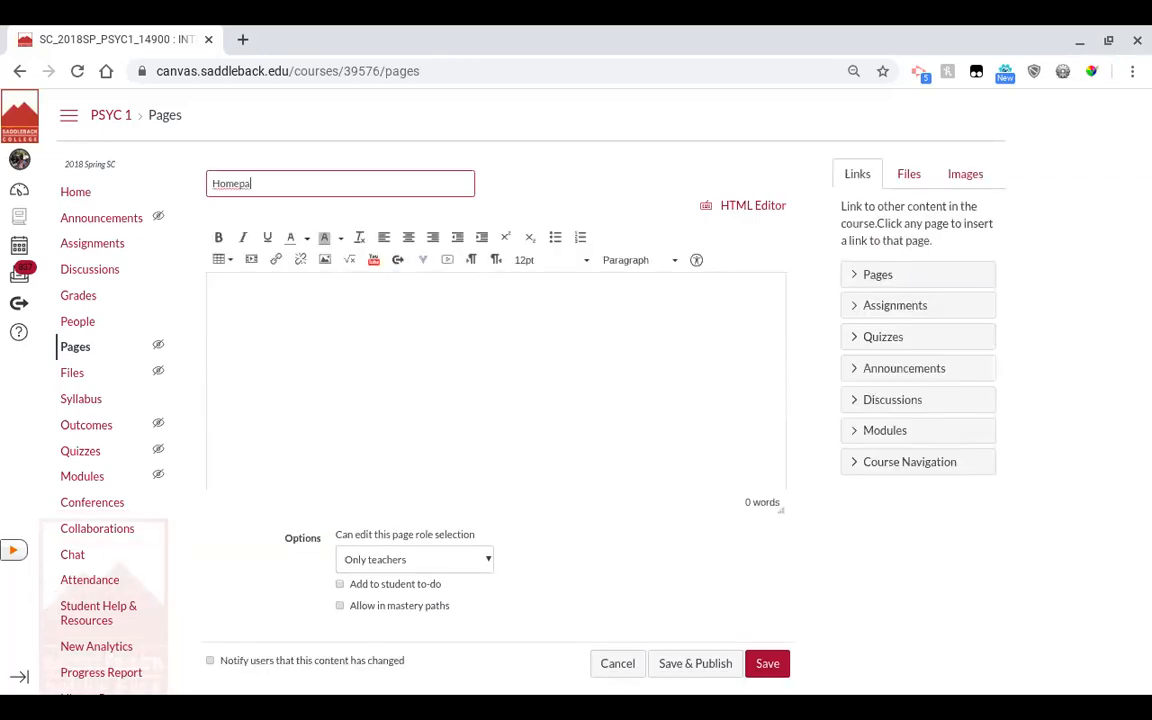
pyautogui.write('ge')
# - Enter the page body "Welcome aslkdjdslkdhdla", followed after an empty line by "Assignment 1" and "Discussion 1" on separate lines
pyautogui.click(338, 329)
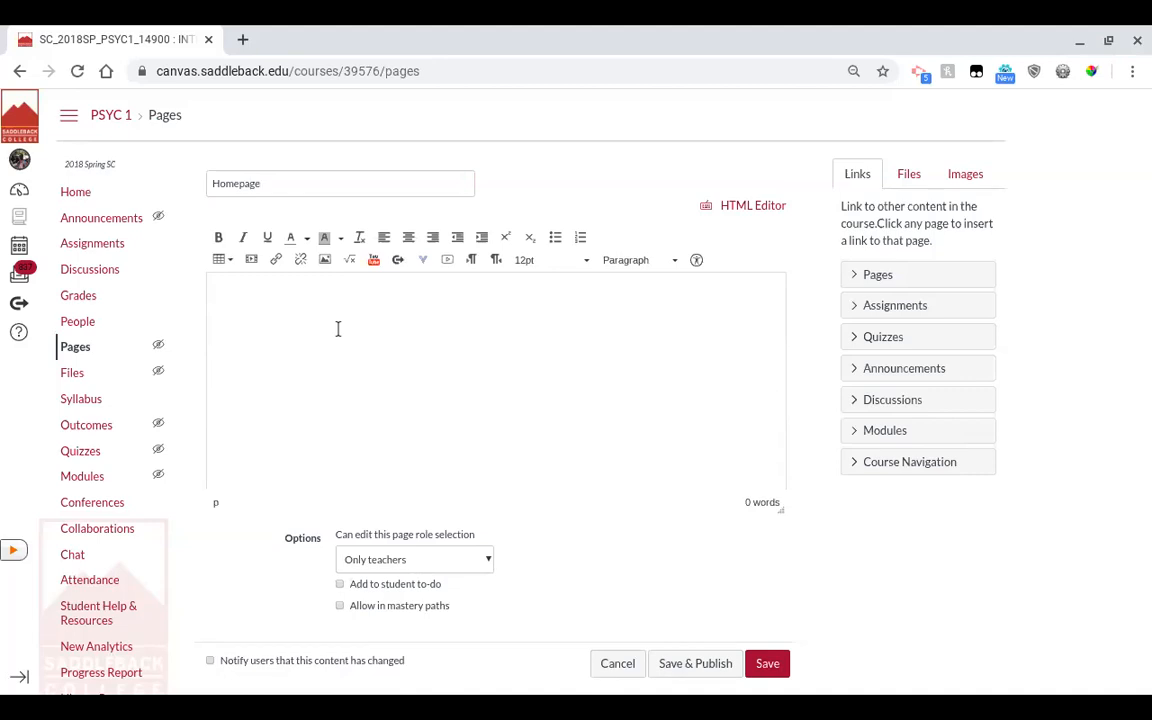
pyautogui.write('Welcome aslkdjdslkdhdla')
pyautogui.press('Return')
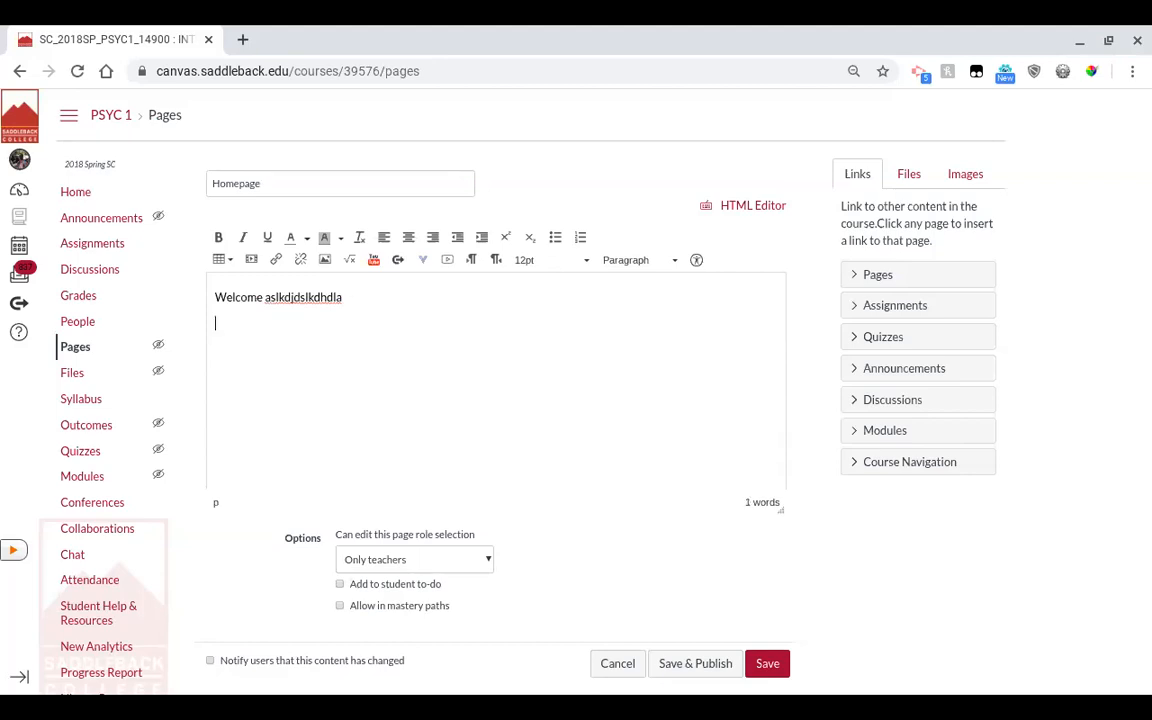
pyautogui.press('Return')
pyautogui.write('Assignment 1')
pyautogui.press('Return')
pyautogui.write('Discussion 1')
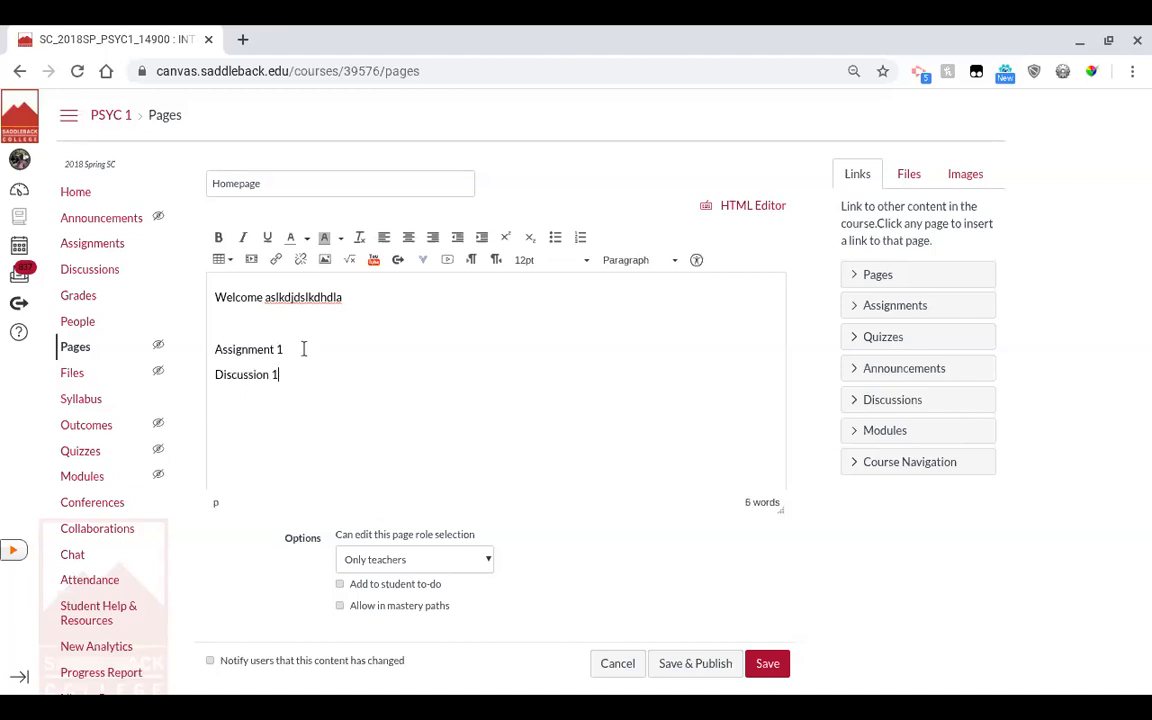
# - Link the "Assignment 1" text in the page body to the course's Assignment 1
pyautogui.moveTo(304, 348); pyautogui.dragTo(209, 349)
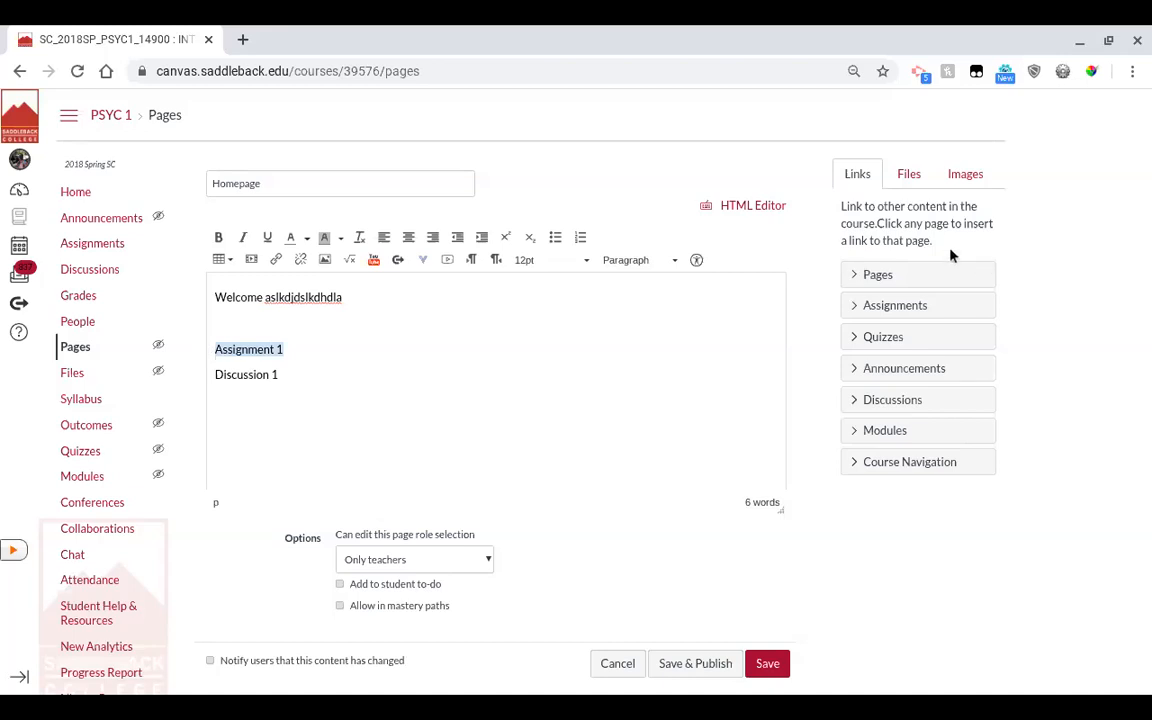
pyautogui.click(928, 321)
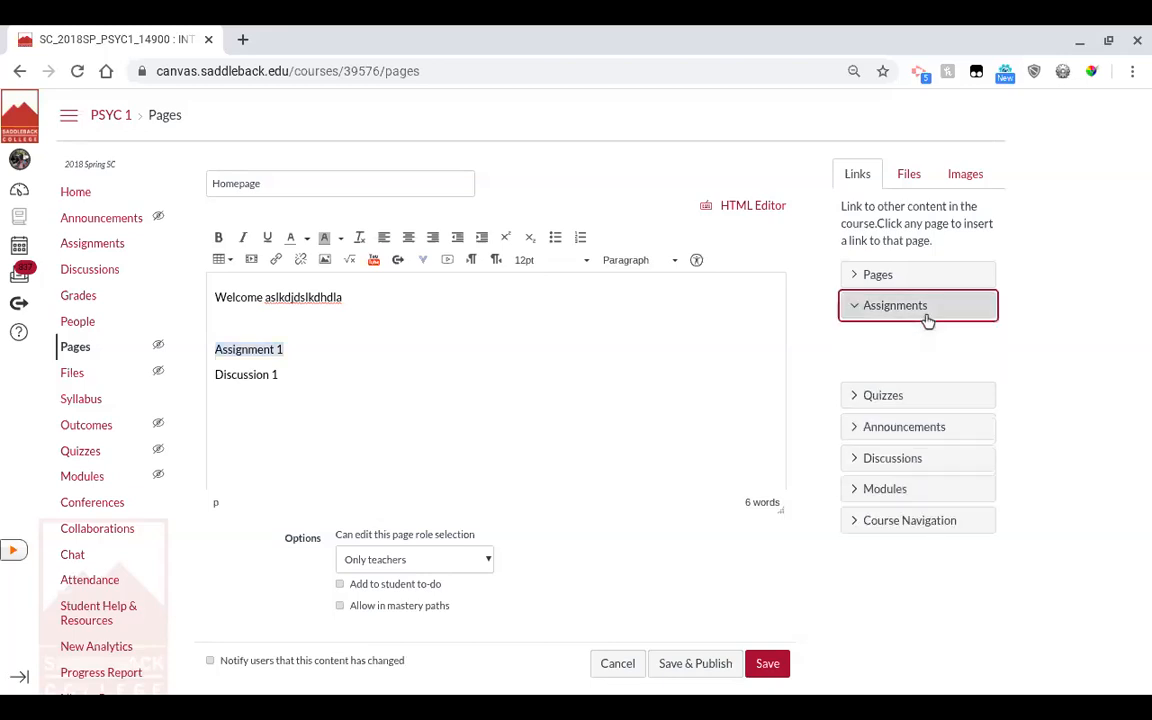
pyautogui.click(903, 337)
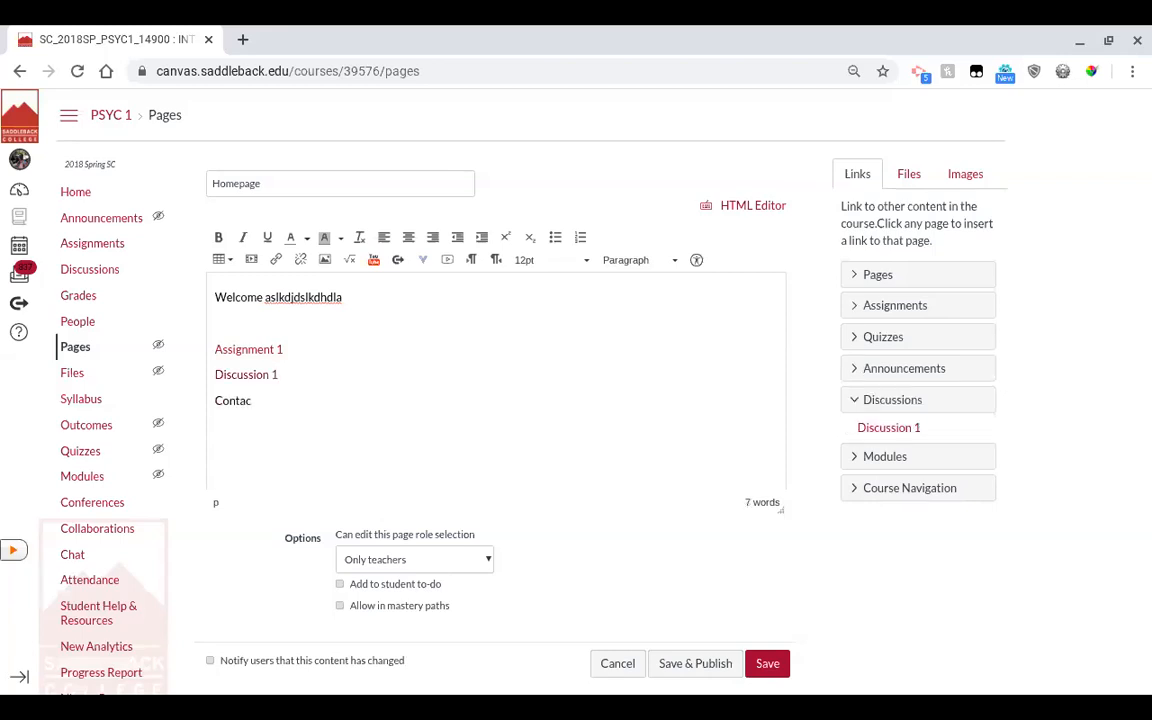
# - Replace the unfinished "Contac" line below "Discussion 1" with "Textbook link"
pyautogui.press('BackSpace')
pyautogui.press('BackSpace')
pyautogui.press('BackSpace')
pyautogui.press('BackSpace')
pyautogui.press('BackSpace')
pyautogui.press('BackSpace')
pyautogui.press('BackSpace')
pyautogui.write('TEc')
pyautogui.press('BackSpace')
pyautogui.press('BackSpace')
pyautogui.write('extbook link')
# - Link the "Textbook link" text to a new page named "textbook", and save and publish the Homepage
pyautogui.moveTo(211, 400); pyautogui.dragTo(283, 400)
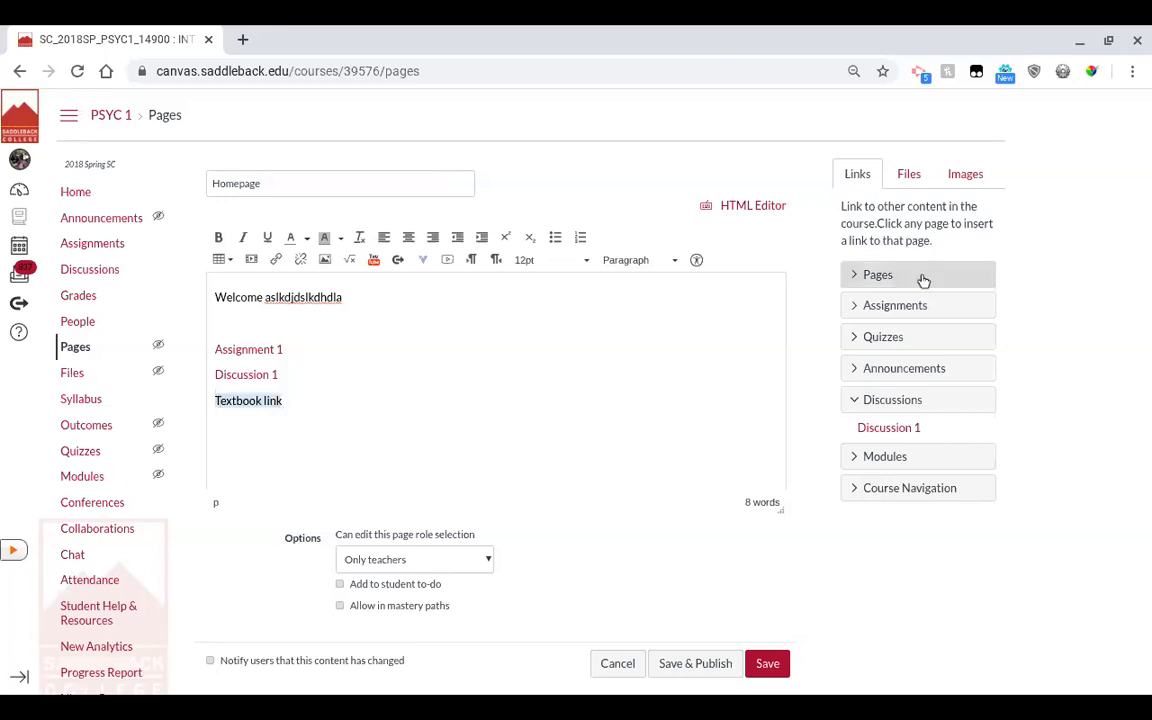
pyautogui.click(915, 278)
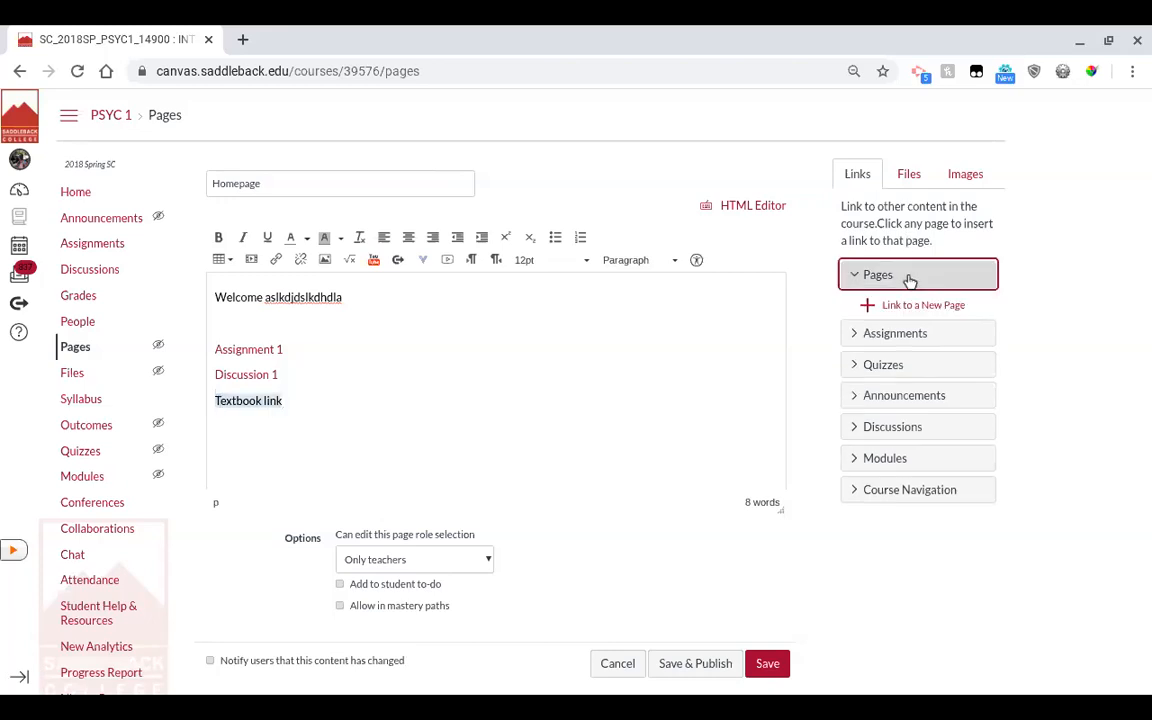
pyautogui.click(867, 305)
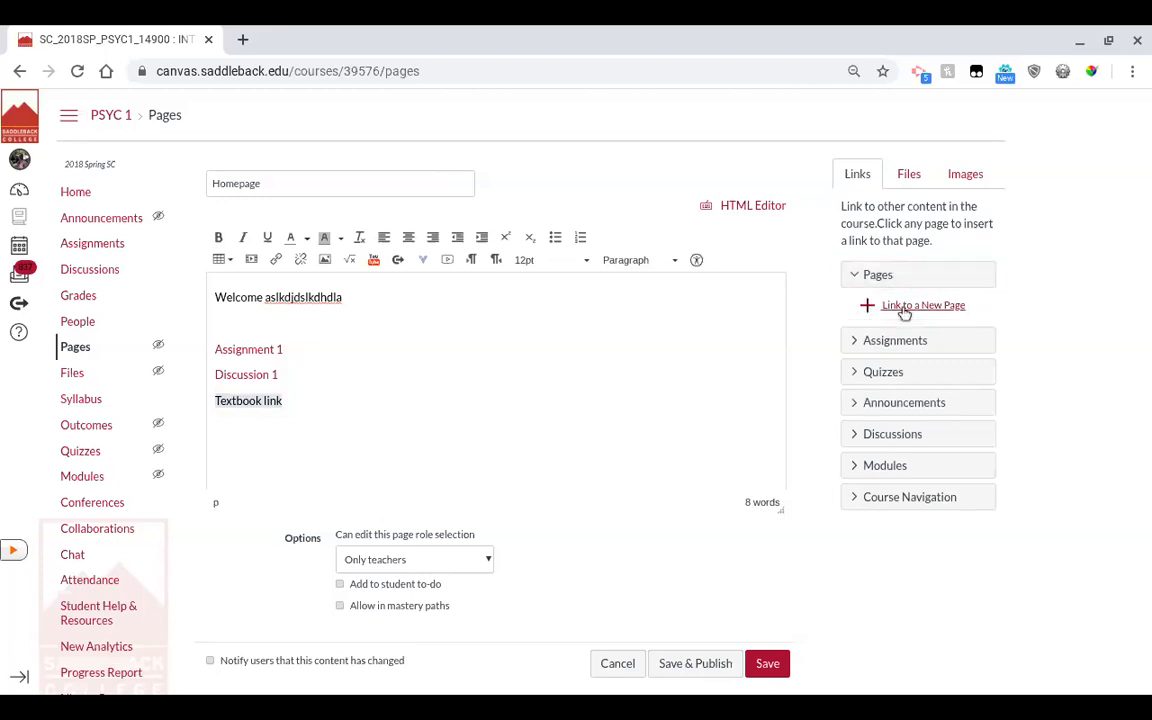
pyautogui.write('textbook')
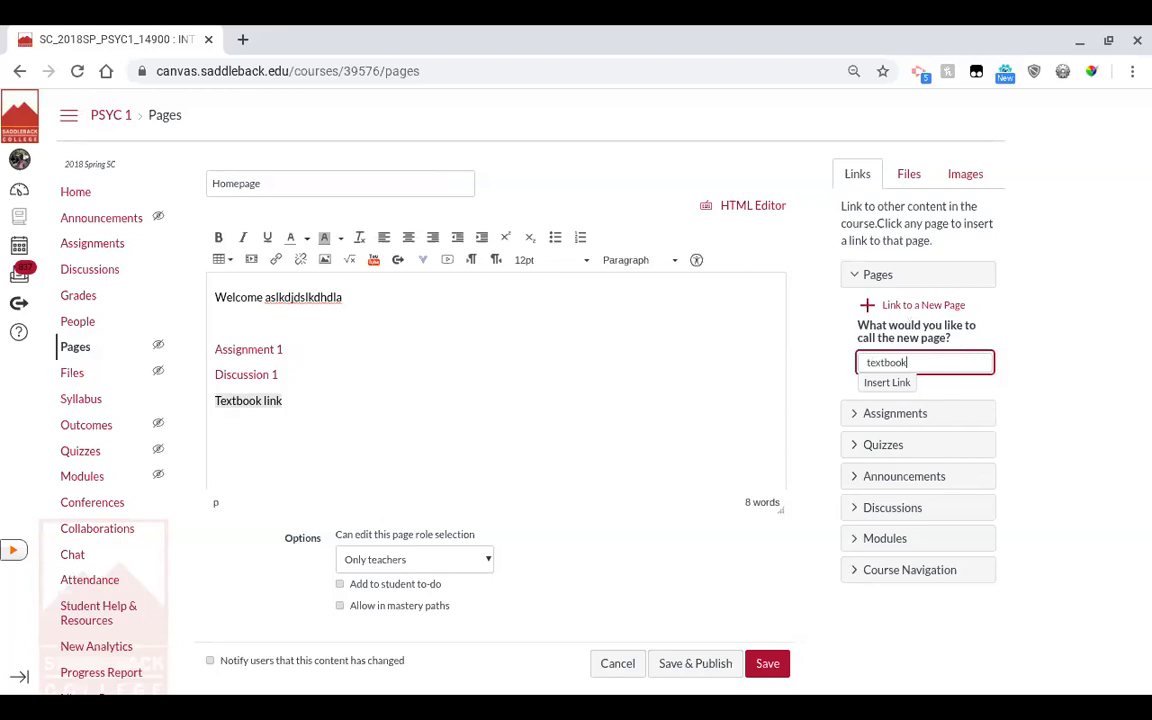
pyautogui.click(889, 384)
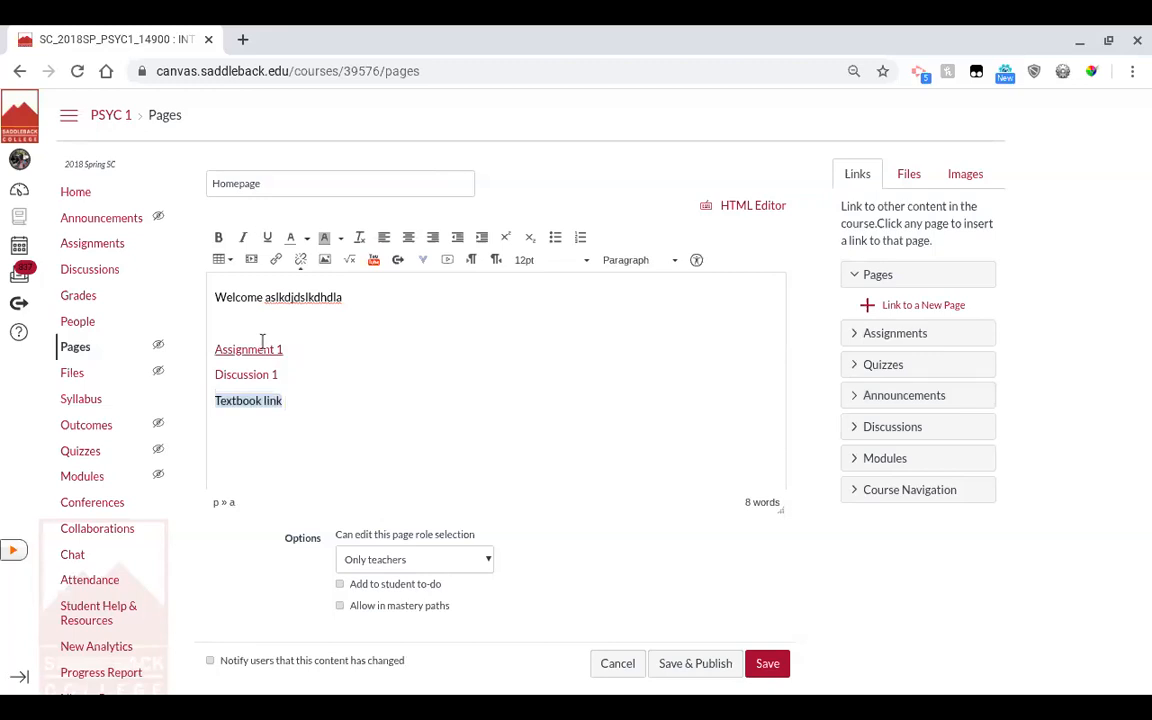
pyautogui.click(702, 665)
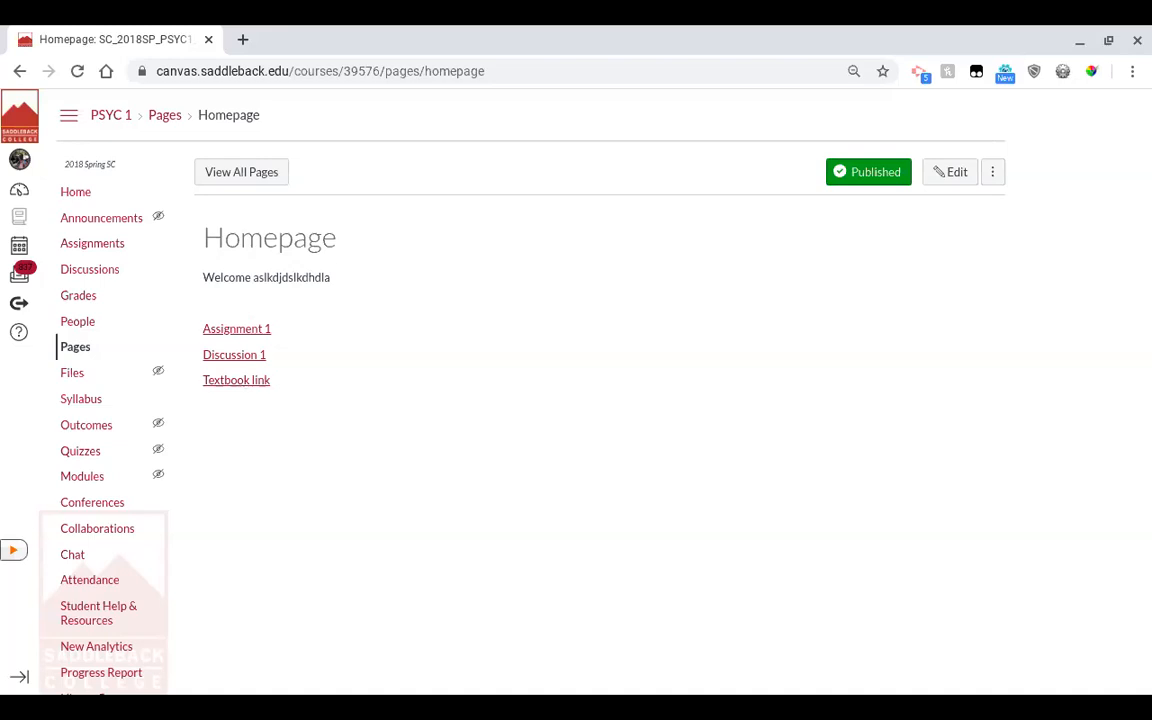
# - Follow the Homepage's textbook link, enter "book infor sdlsoifshfsd" as the new page's content and save it
pyautogui.click(236, 381)
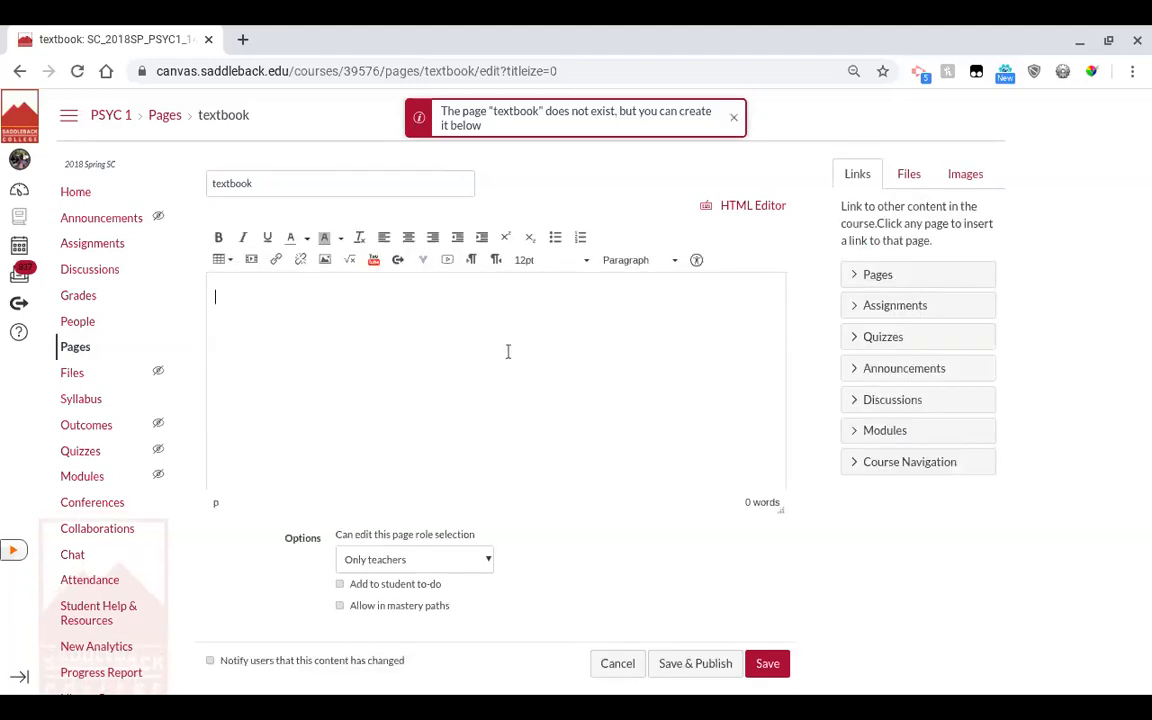
pyautogui.write('book infor sdlsoifshfs')
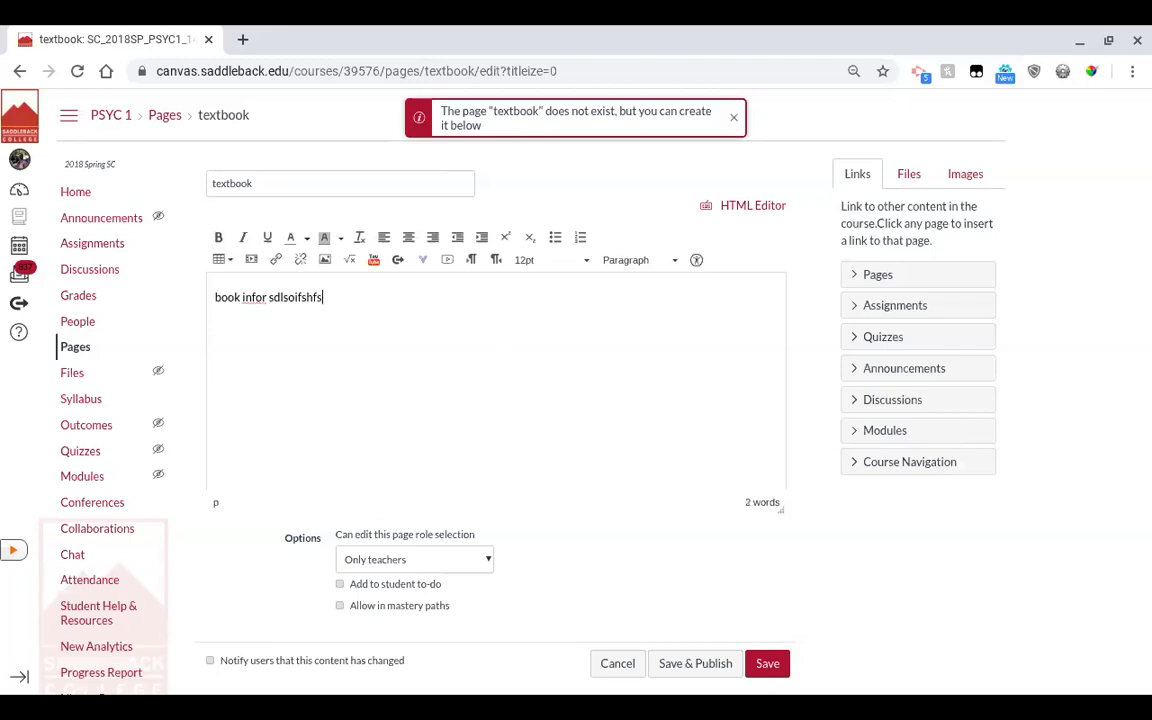
pyautogui.click(767, 664)
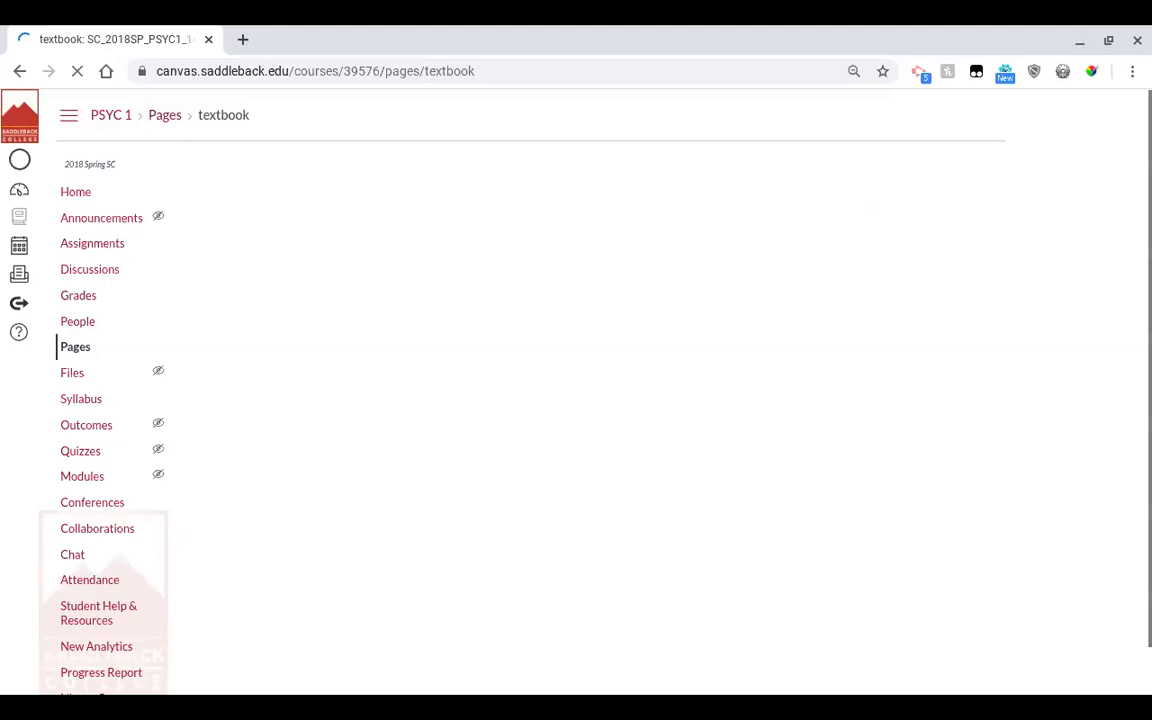
# - Check the textbook page from the course's pages, and view the current course home page
pyautogui.click(76, 347)
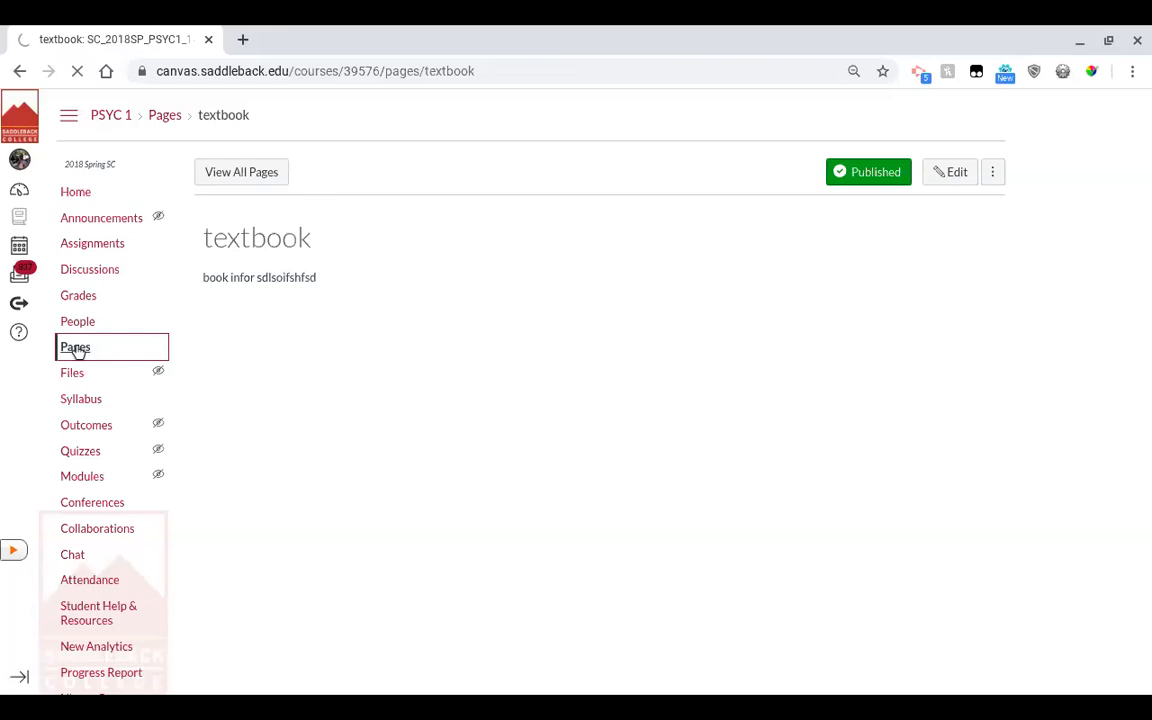
pyautogui.click(226, 386)
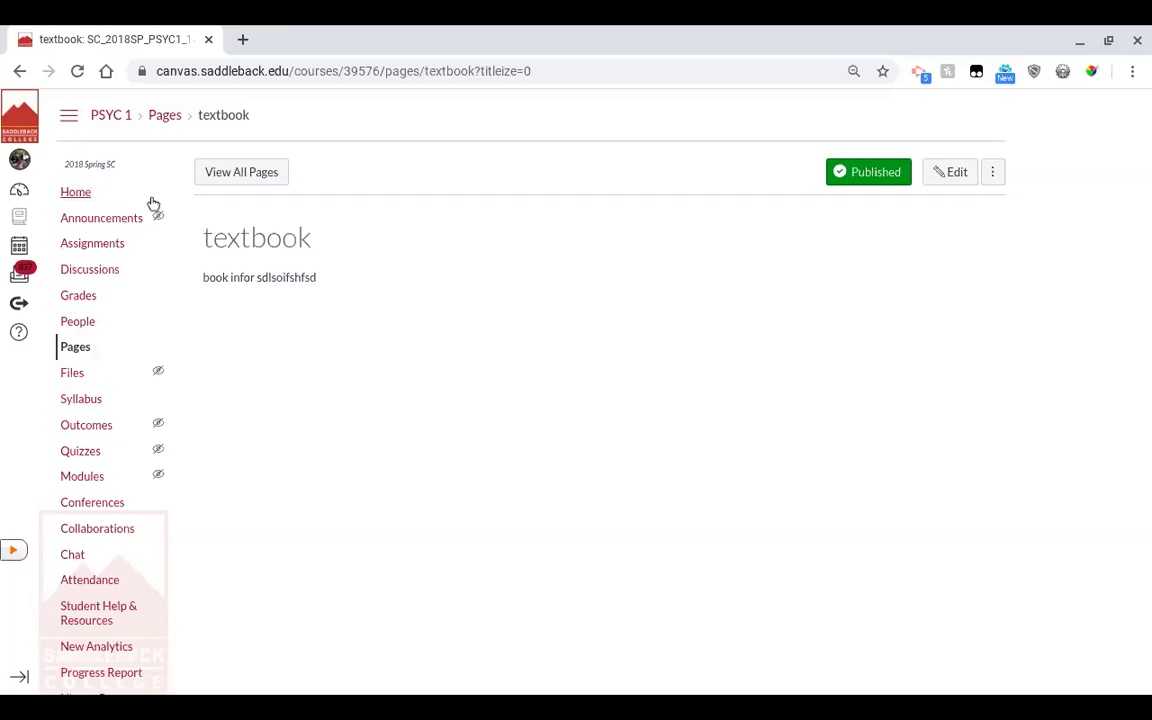
pyautogui.click(90, 197)
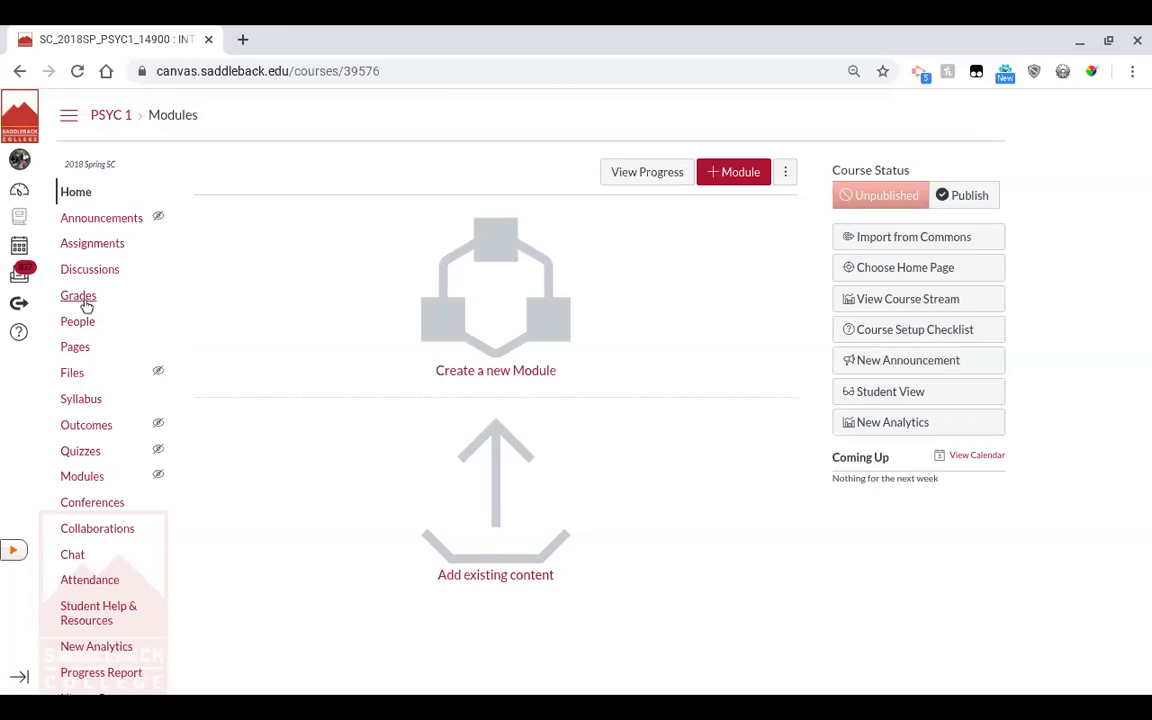
# - Set the Homepage page as the front page in the course's page list
pyautogui.click(75, 347)
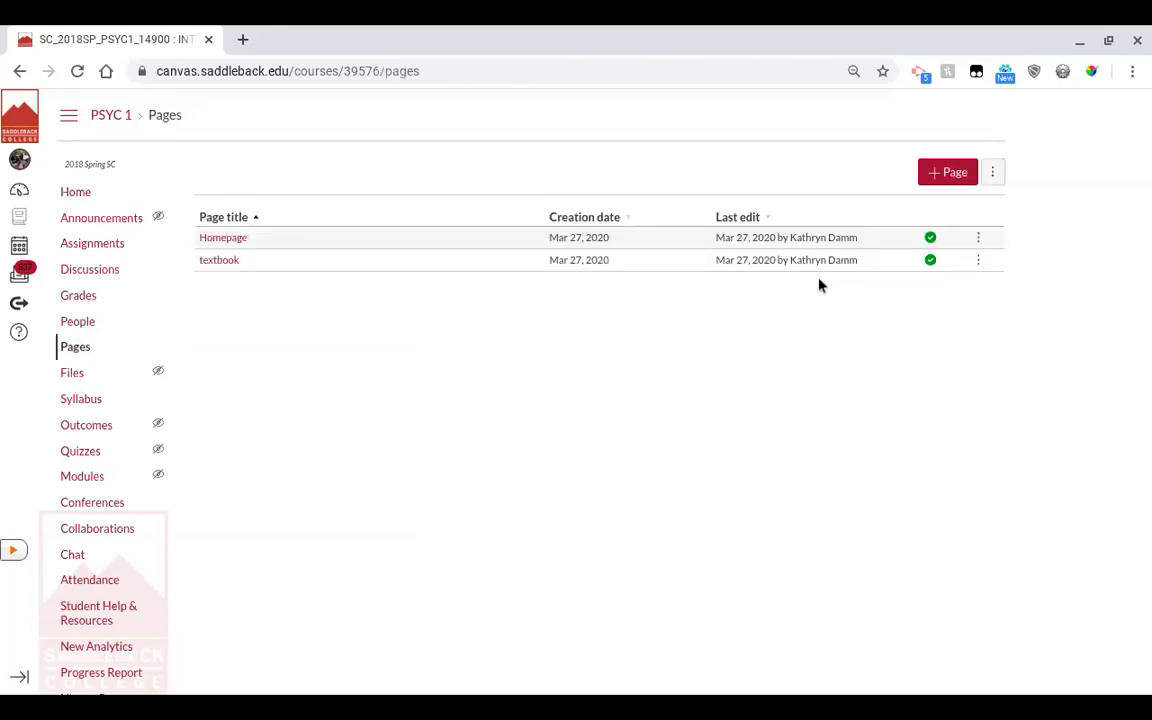
pyautogui.click(981, 238)
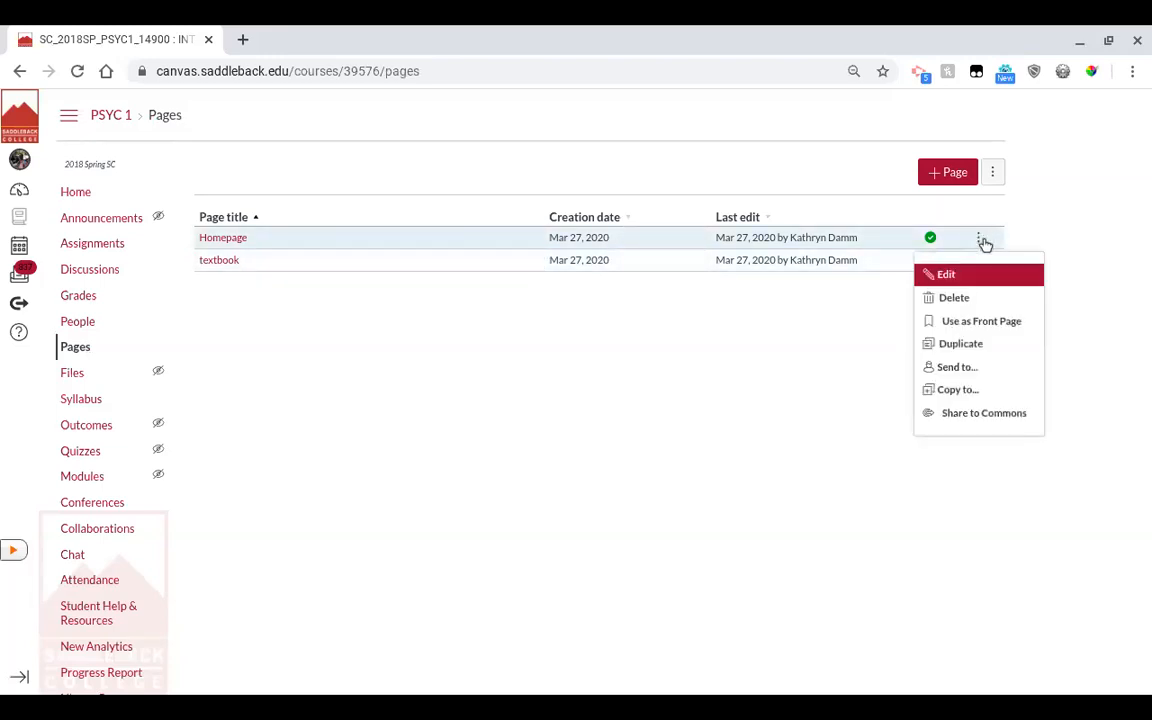
pyautogui.click(973, 324)
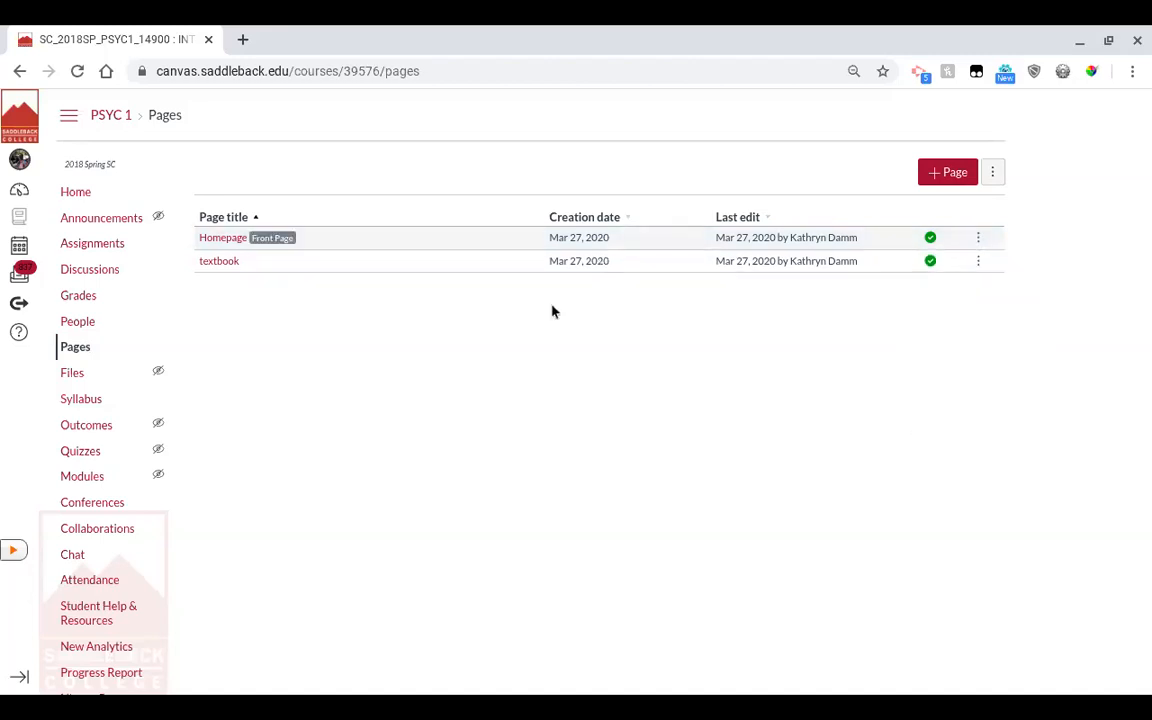
# - Change the course home page to Pages Front Page and save the choice
pyautogui.click(72, 198)
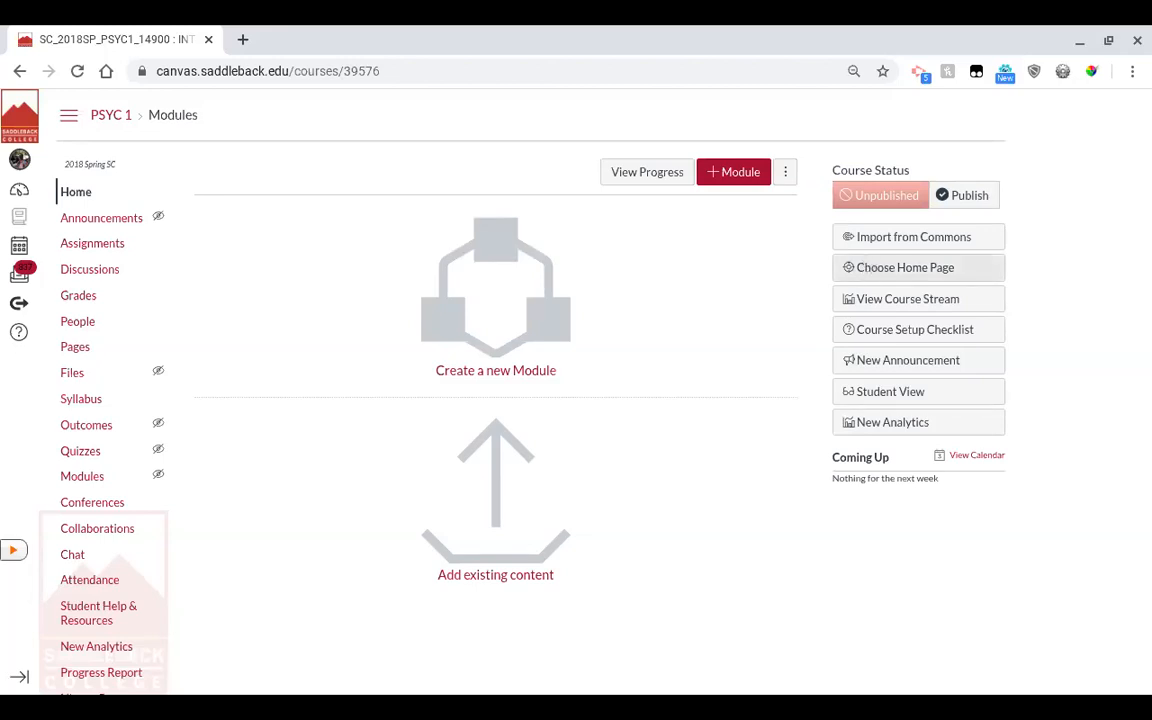
pyautogui.click(870, 277)
pyautogui.click(870, 277)
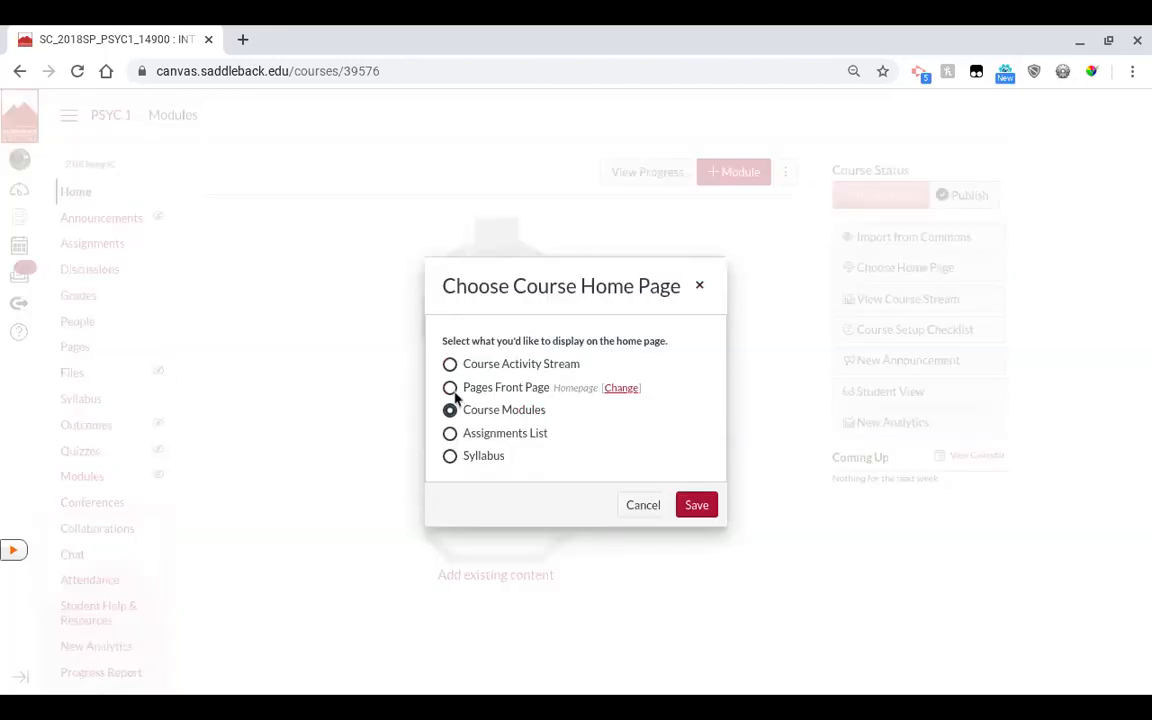
pyautogui.click(451, 390)
pyautogui.click(695, 501)
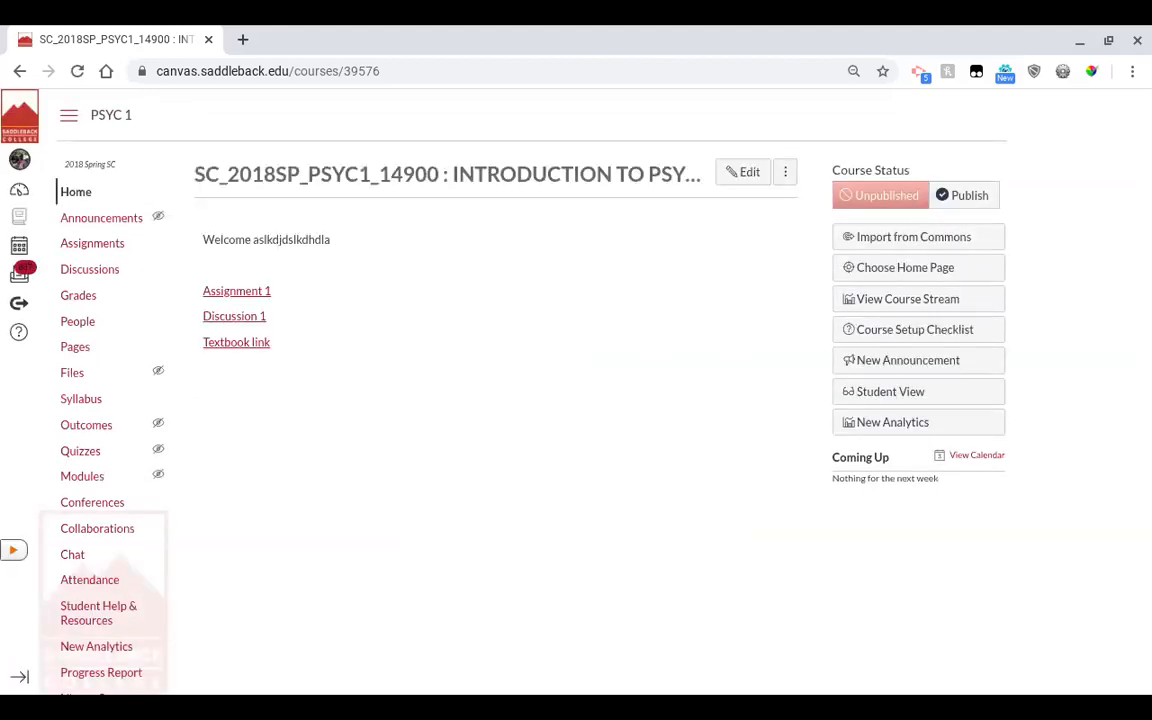
# - Create a new announcement titled "welcome" with the text "Go to the homepage and see asignment 1"
pyautogui.click(82, 271)
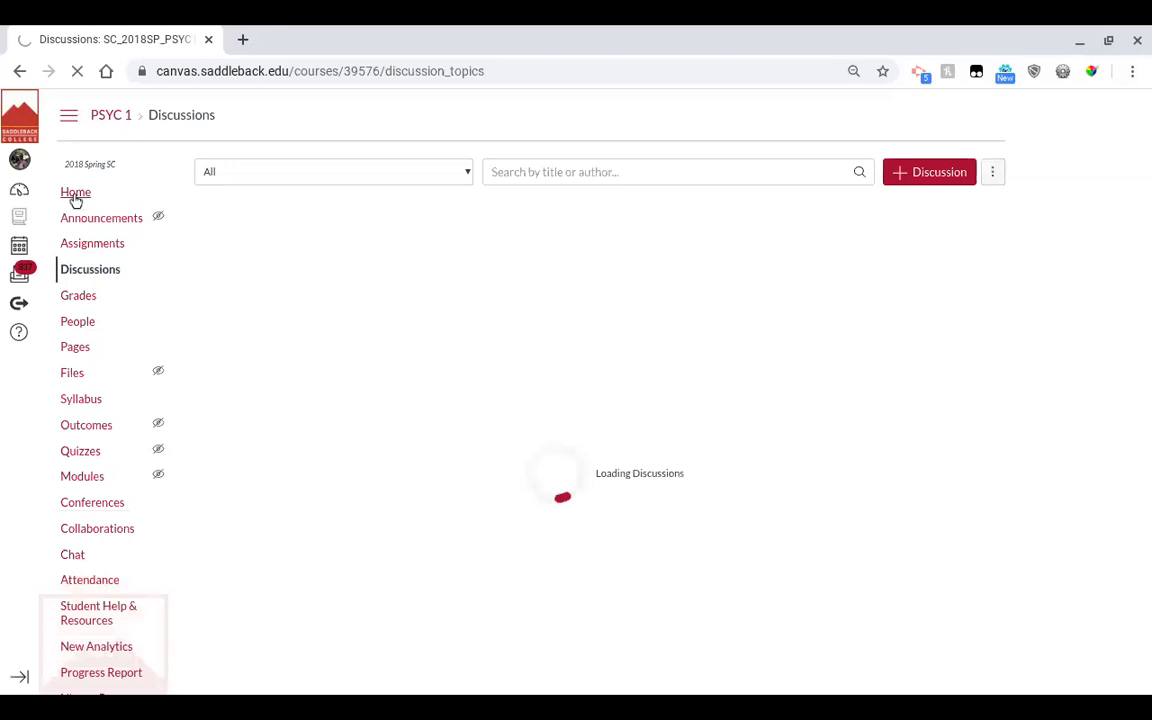
pyautogui.click(80, 217)
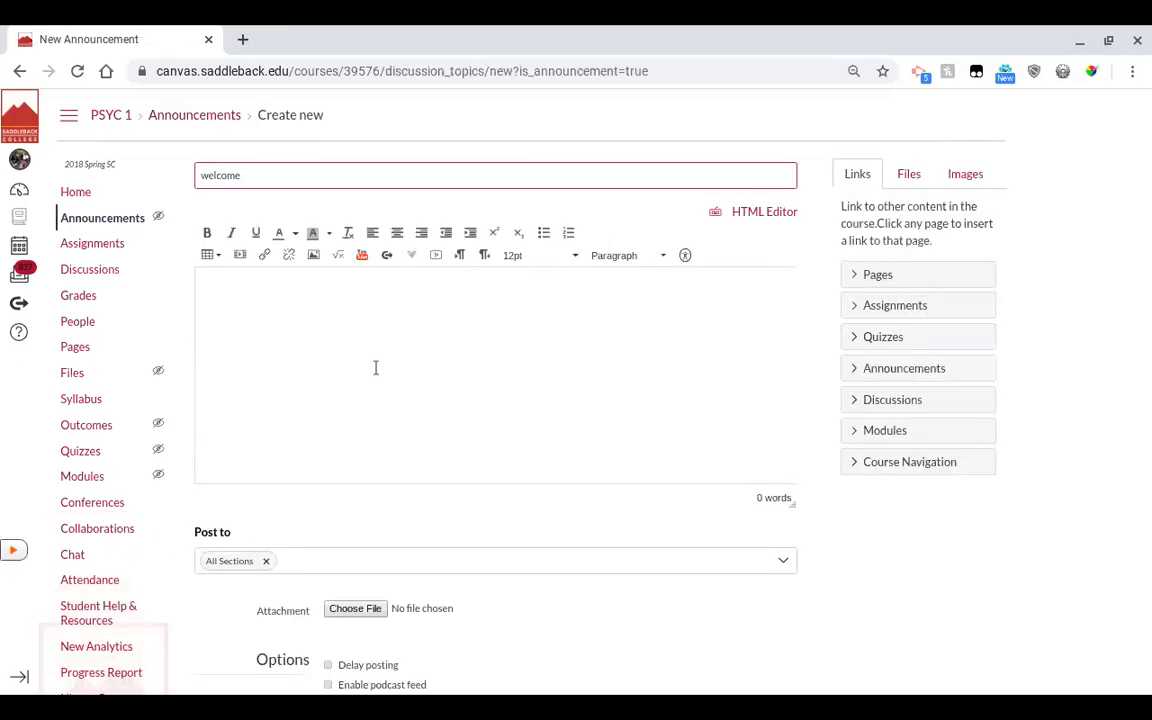
pyautogui.click(375, 368)
pyautogui.write('Go to the homeoa')
pyautogui.press('BackSpace')
pyautogui.press('BackSpace')
pyautogui.write('p')
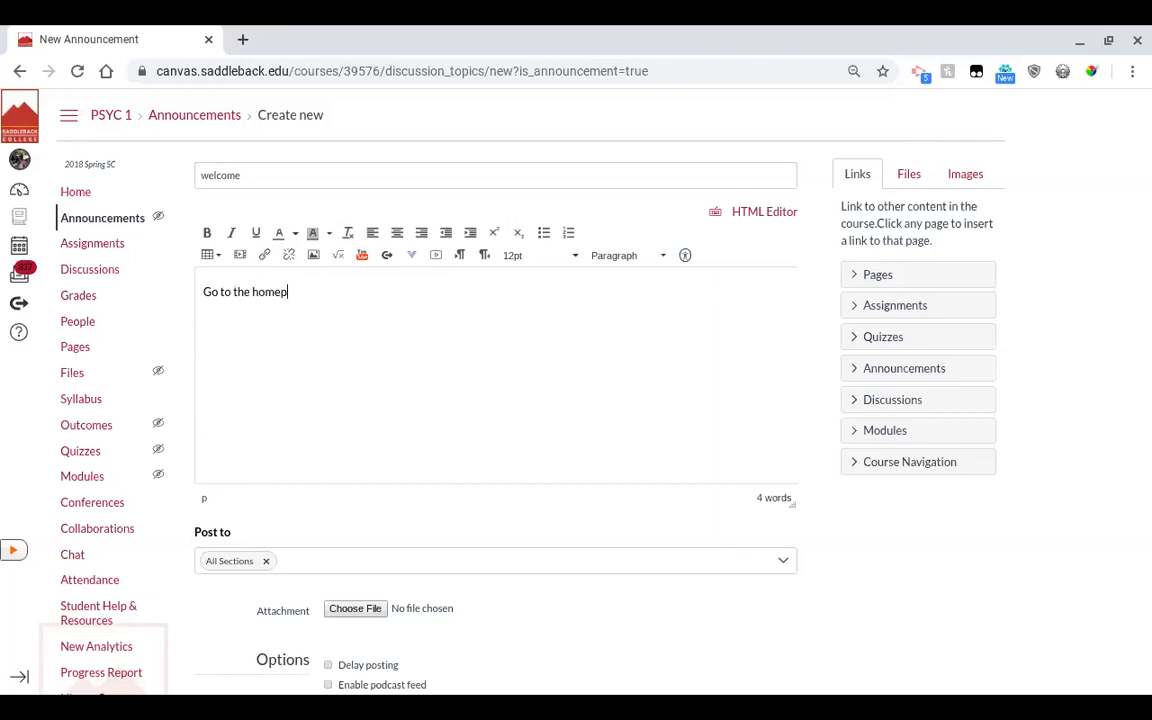
pyautogui.write('age and see asignment 1')
# - Link "homepage" to the Homepage page and "asignment 1" to Assignment 1 in the announcement text, and save the announcement
pyautogui.click(893, 274)
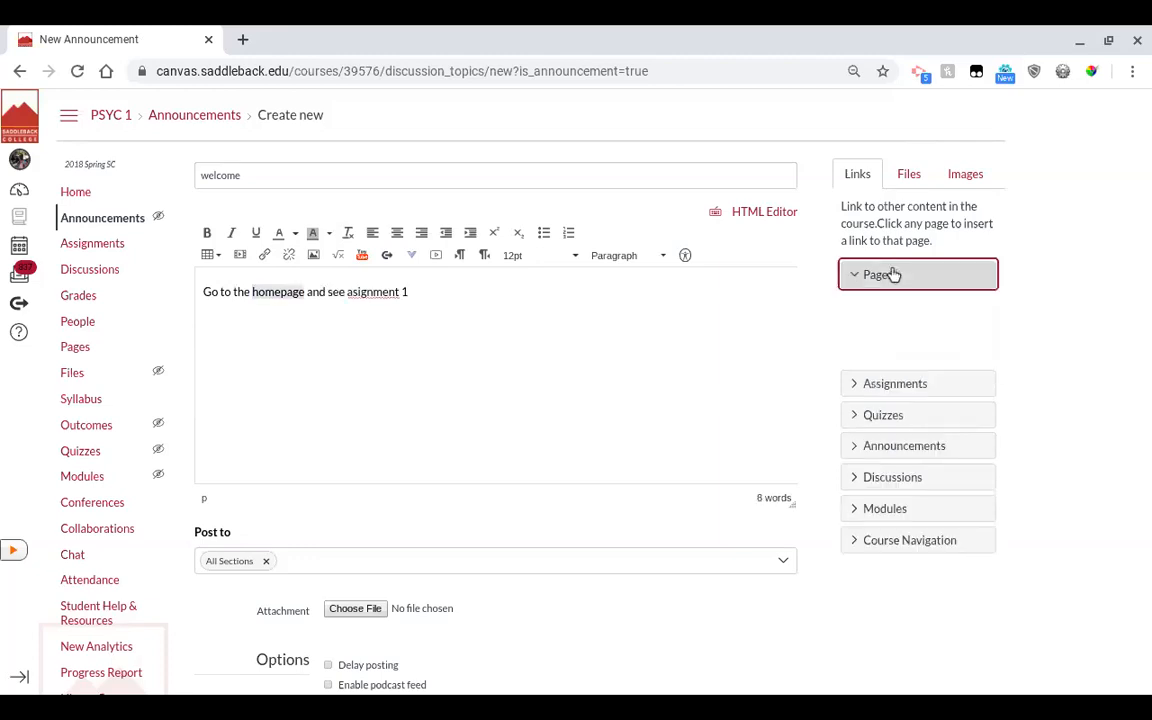
pyautogui.click(868, 305)
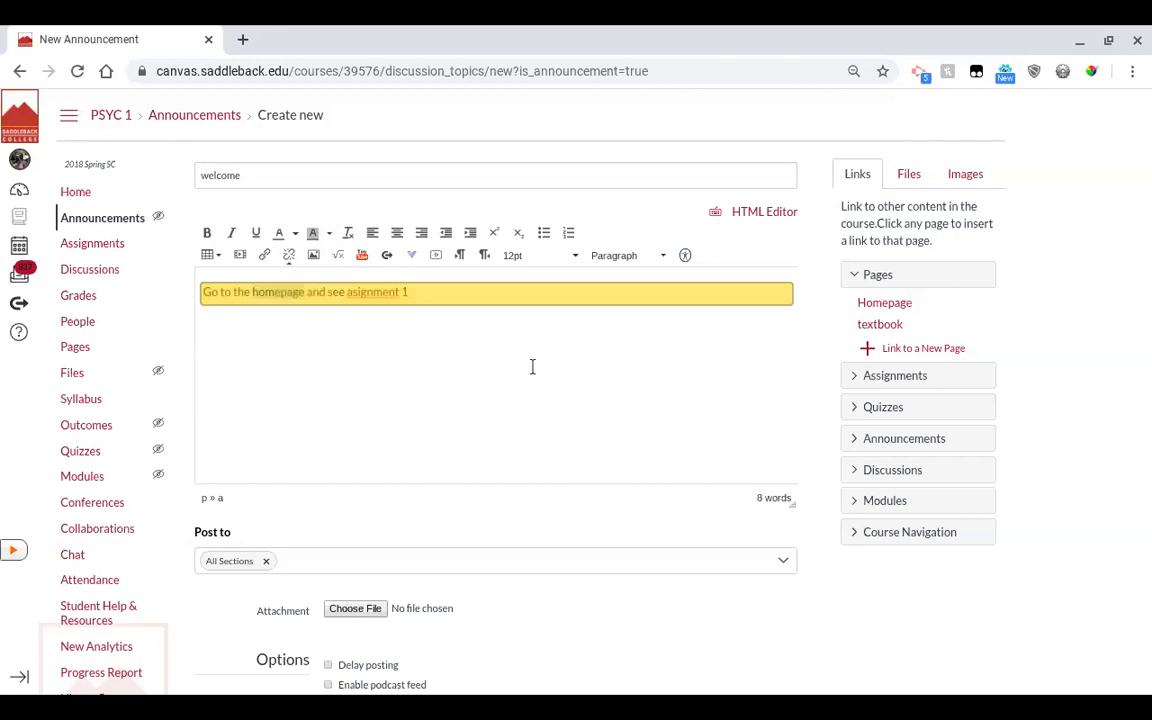
pyautogui.moveTo(412, 291); pyautogui.dragTo(345, 287)
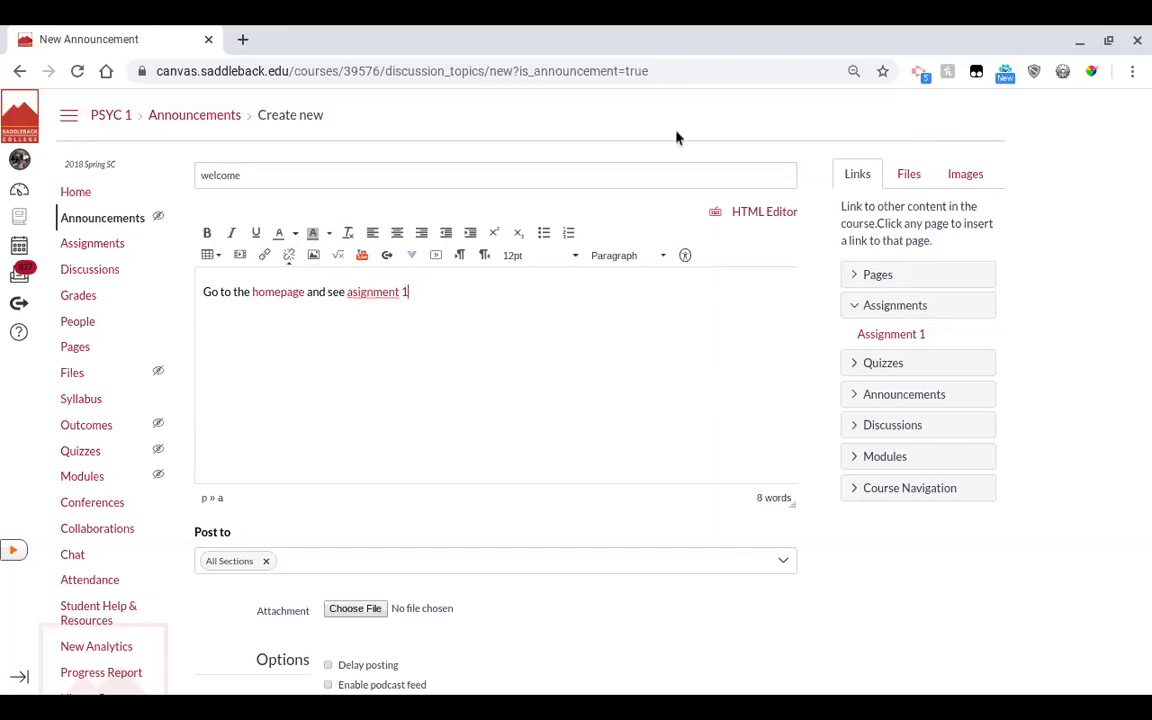
pyautogui.scroll(-2, 676, 134)
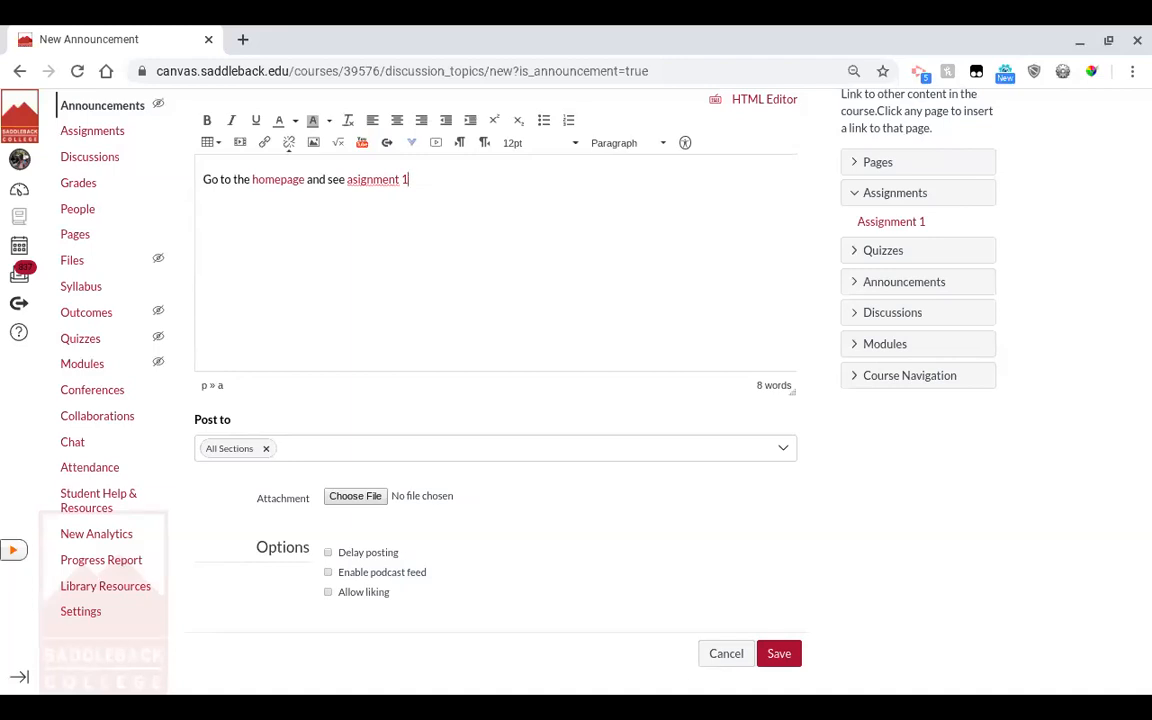
pyautogui.click(779, 654)
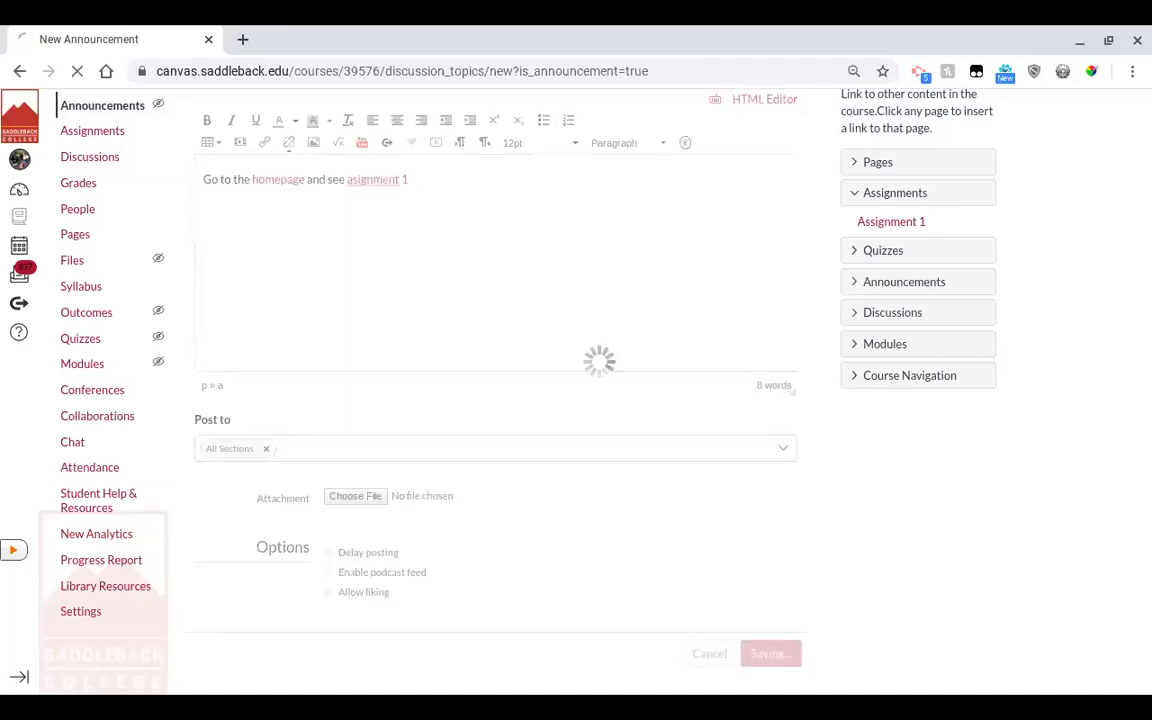